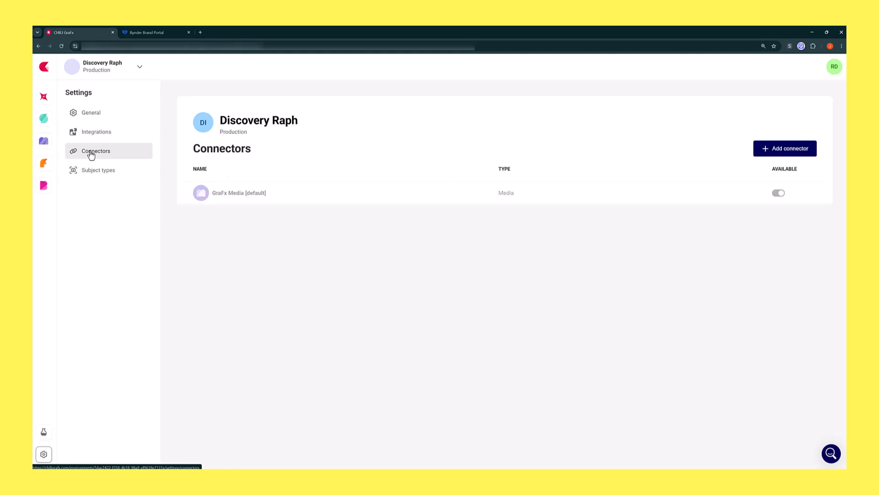
- Add a Bynder connector named "Bynder" with the description "Access to Bynder DAM assets"
left_click(779, 153)
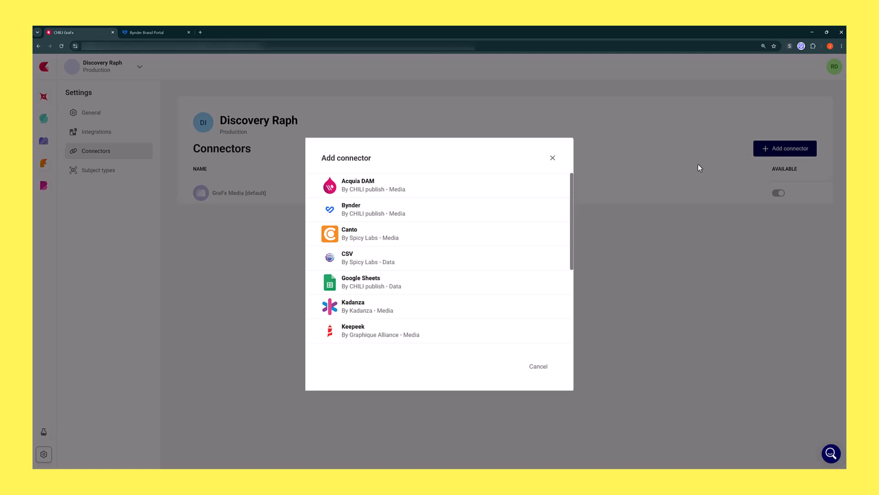
left_click(501, 213)
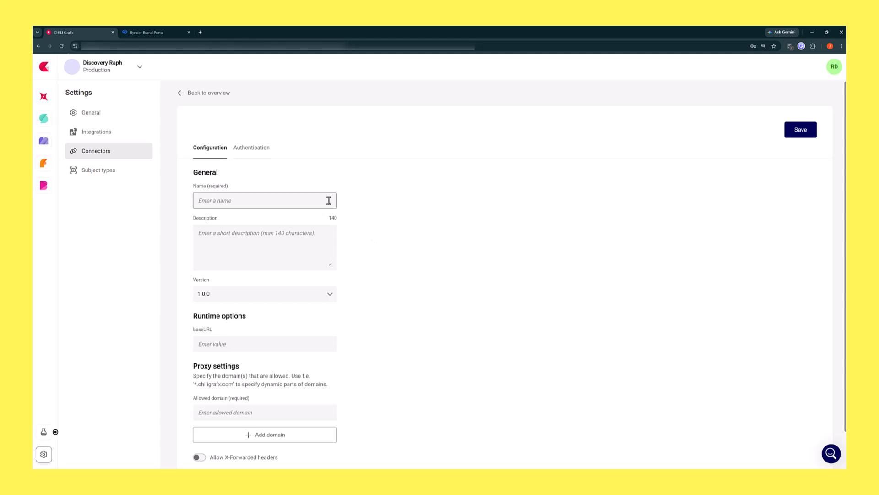
type("Bynder")
left_click(325, 236)
type("Access to Bynder DAM assets")
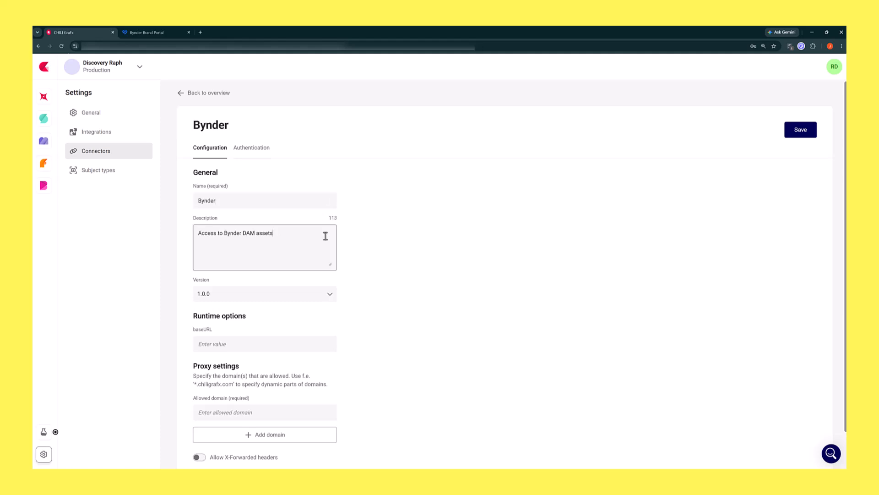
left_click(330, 296)
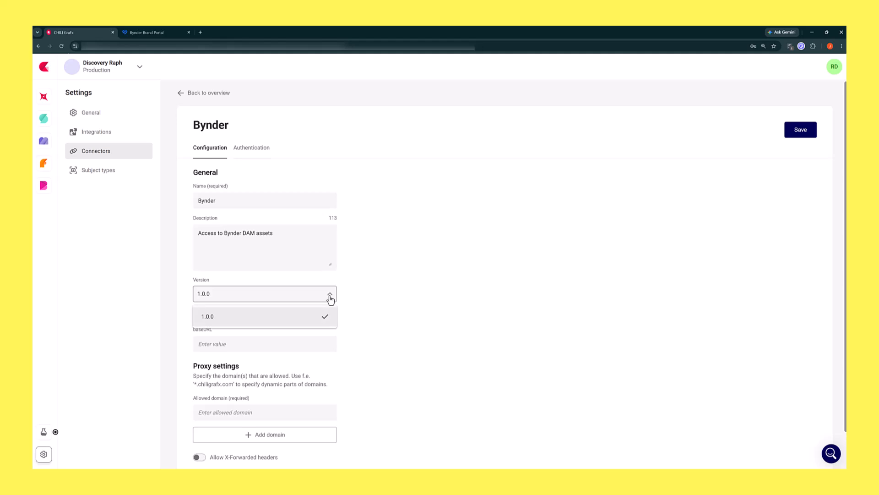
left_click(330, 297)
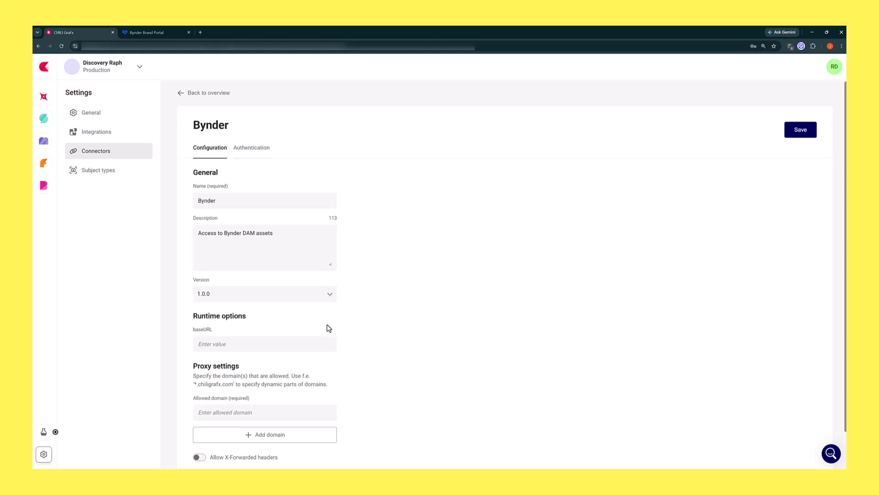
- Switch to the Bynder Brand Portal and log in to the account to obtain the connector's base URL
left_click(327, 343)
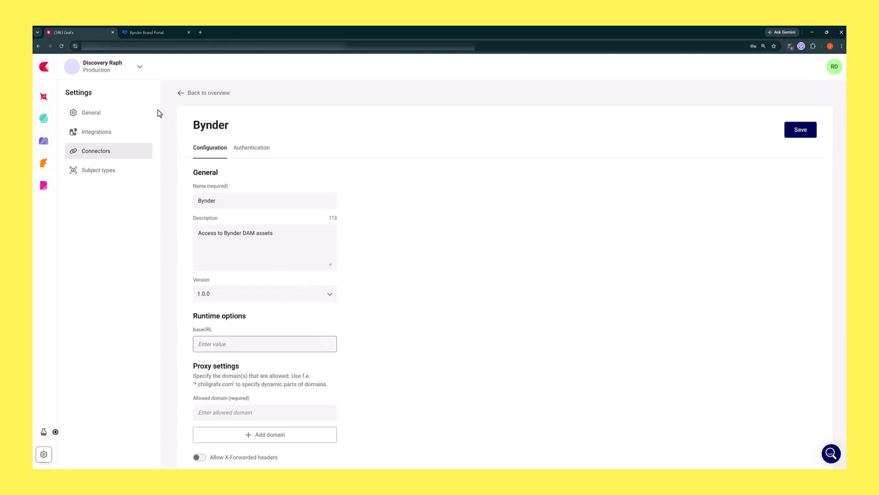
left_click(145, 34)
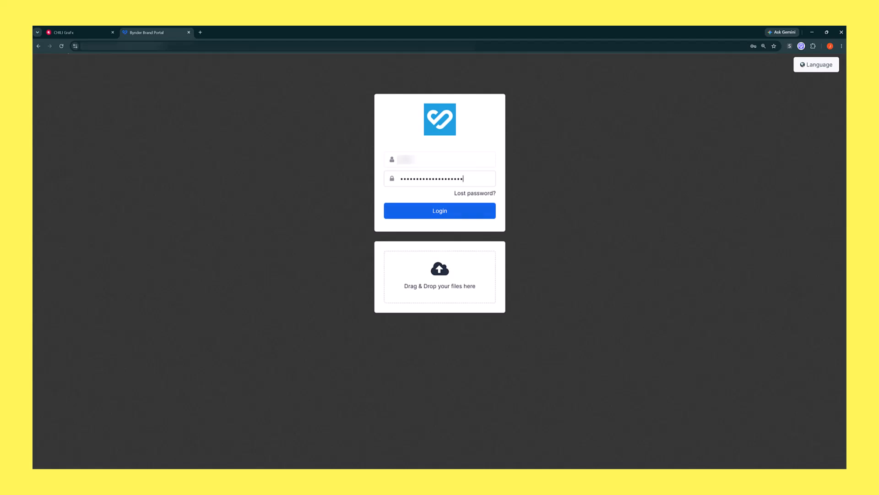
left_click(445, 212)
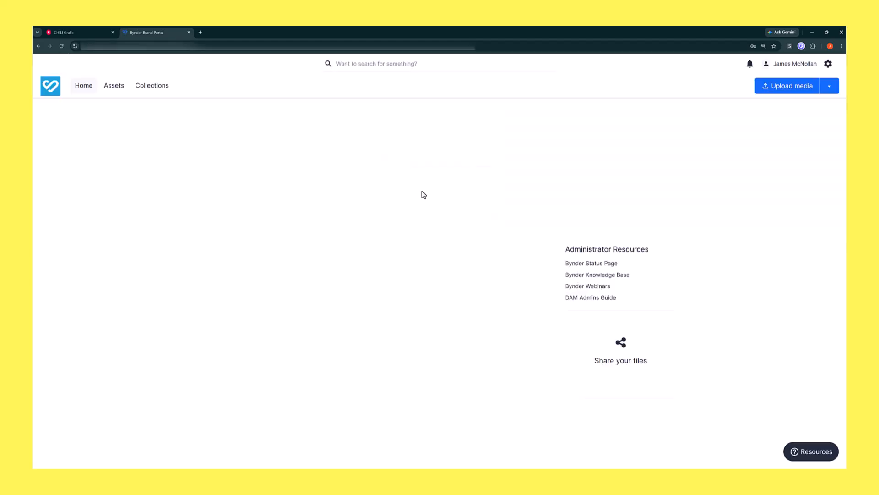
- Copy only the domain ending in .bynder.com from the portal's web address and paste it as the CHILI GraFx connector's baseURL
left_click(290, 46)
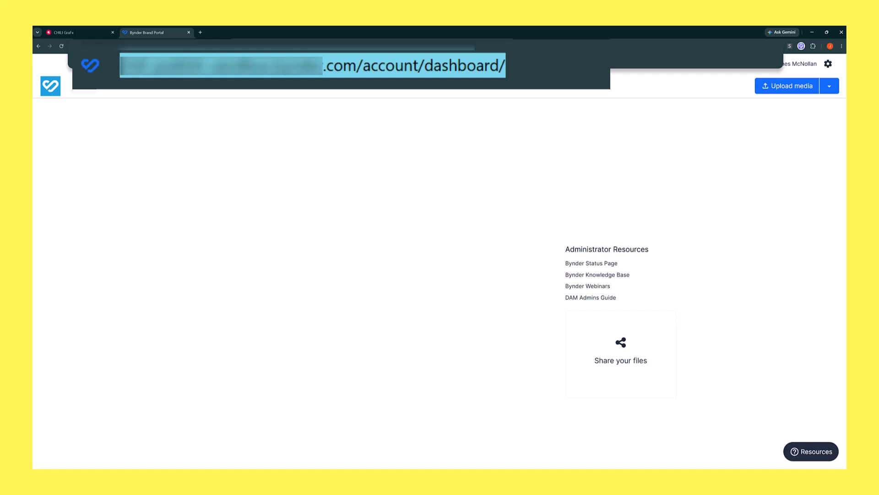
left_click(376, 64)
left_click(409, 64)
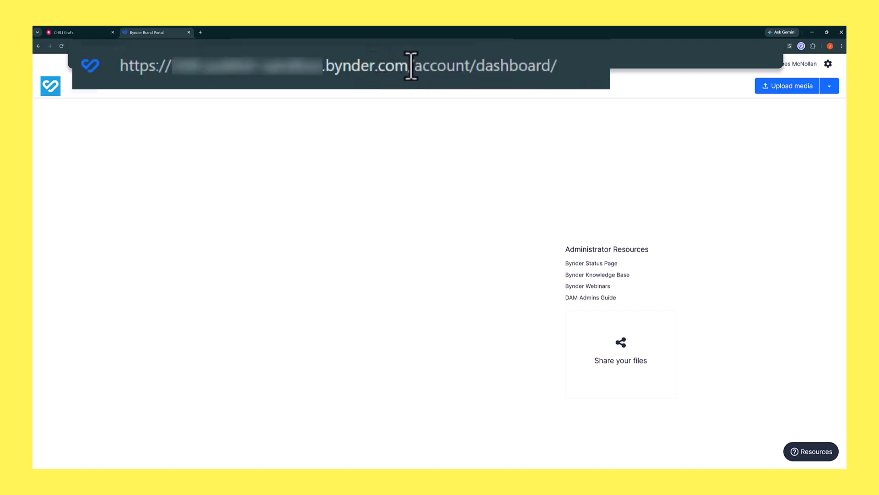
left_click_drag(406, 67, 173, 77)
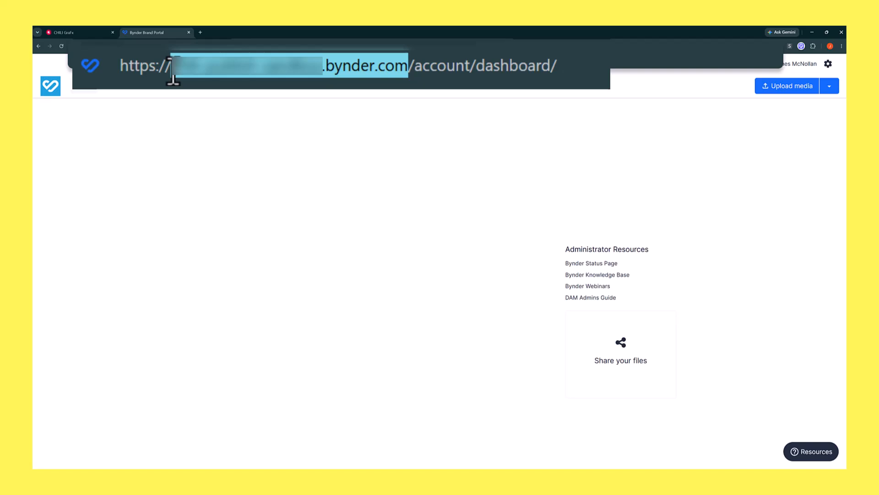
left_click(91, 32)
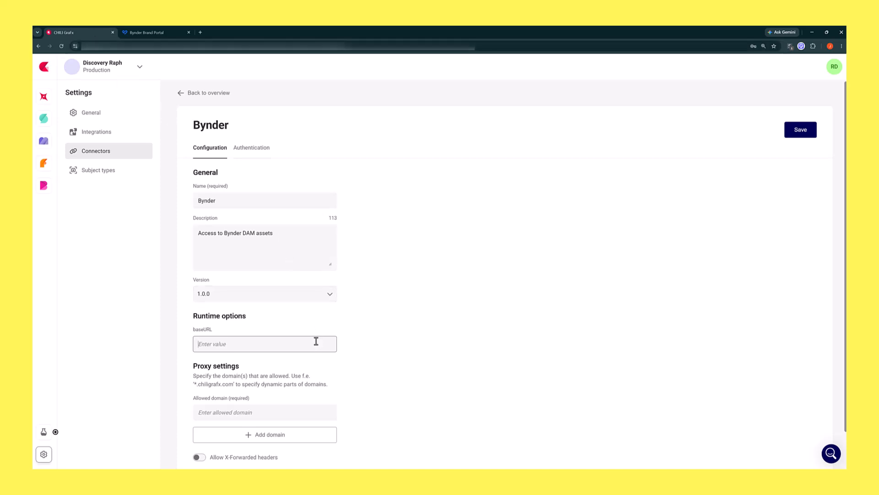
key("ctrl+v")
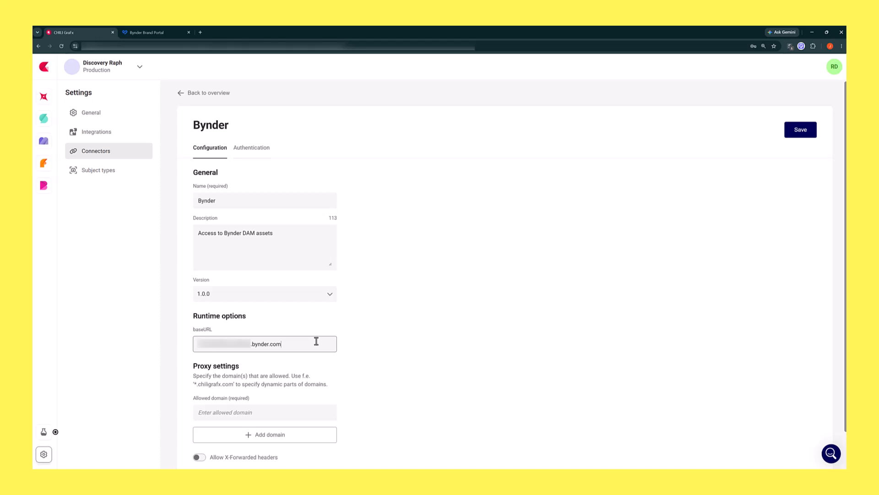
- Set the allowed domain in the connector's proxy settings to *.bynder.com
left_click(322, 412)
type("*")
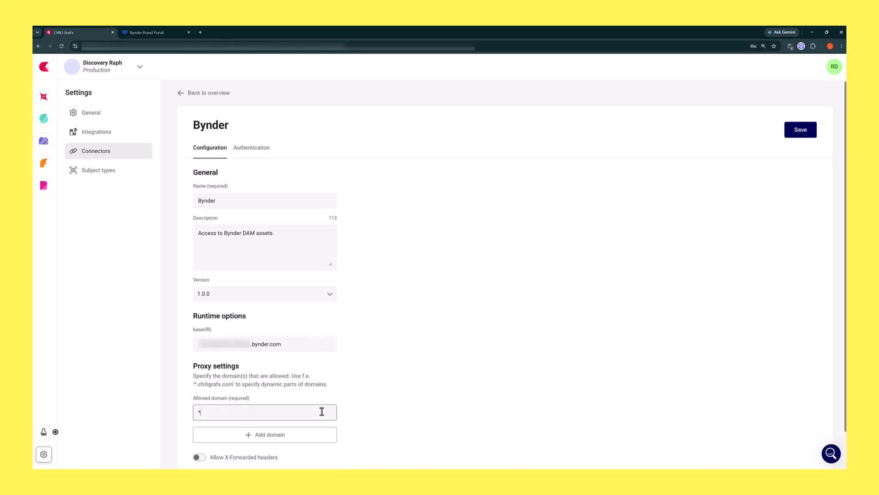
type(".byn")
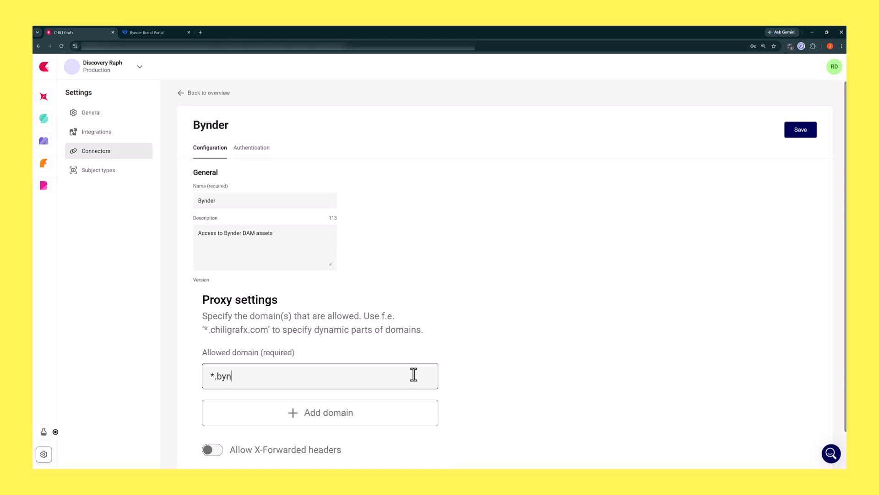
type("der.com")
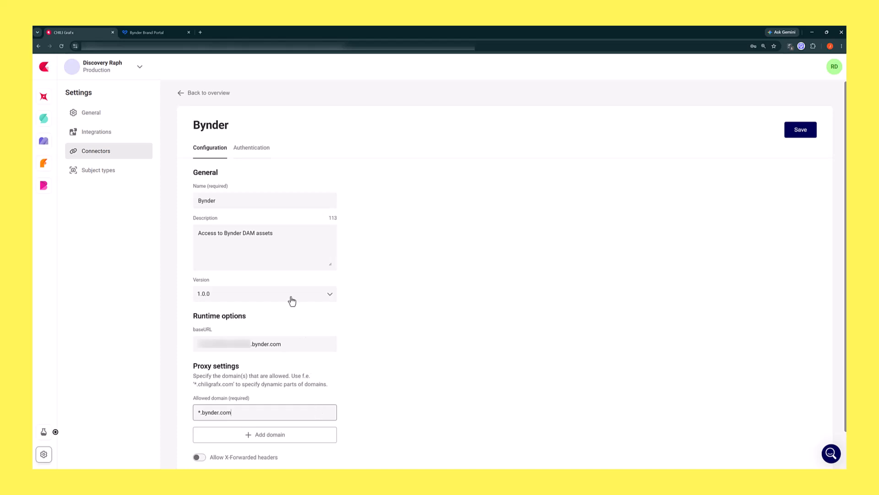
- Set the connector's server and browser authentication to OAuth 2.0 Client Credentials
left_click(256, 152)
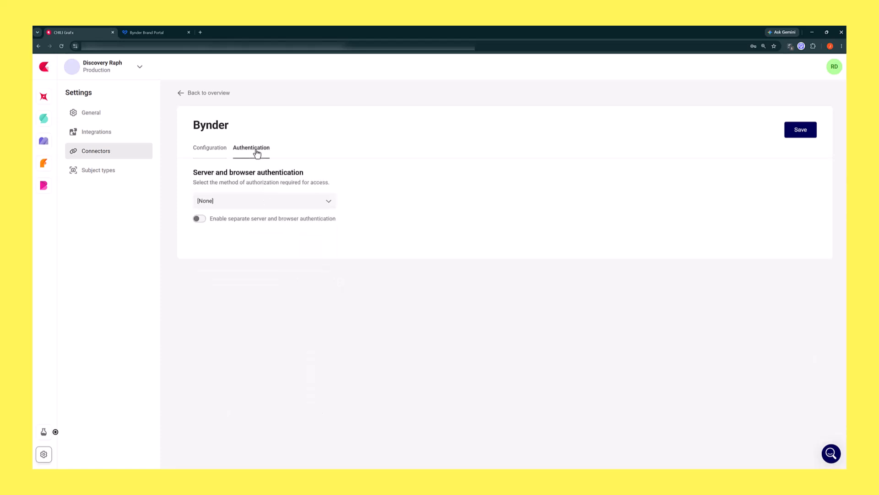
left_click(329, 202)
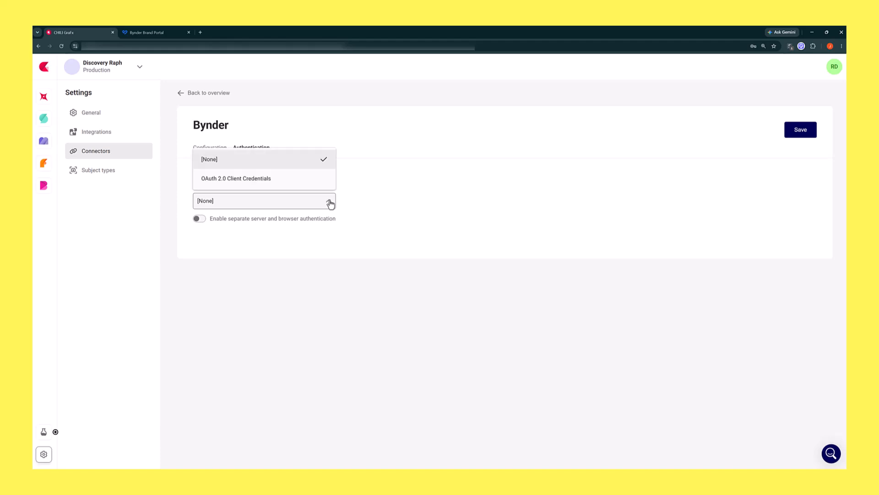
left_click(329, 186)
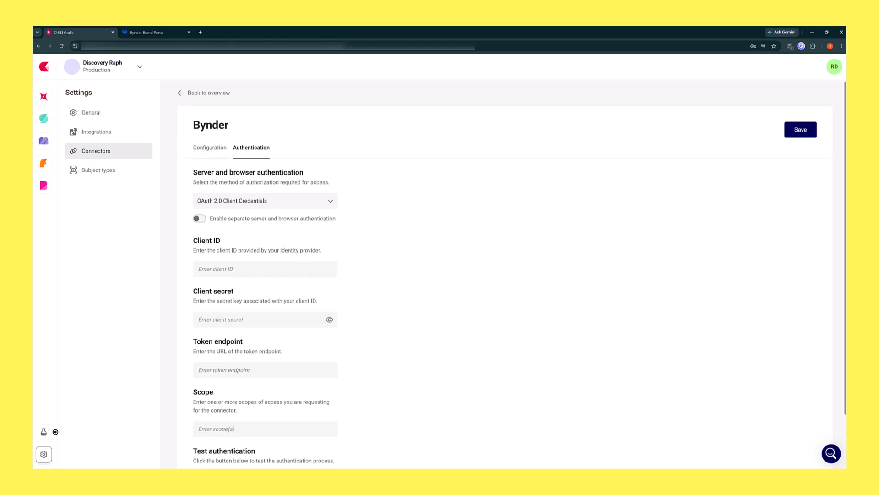
- Switch to the Bynder portal and start registering a new OAuth app in its portal settings
key("ctrl+Tab")
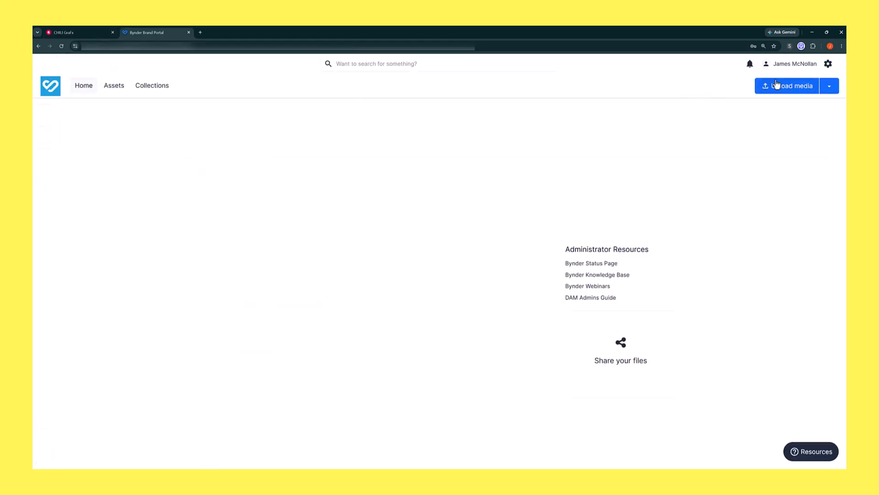
left_click(829, 65)
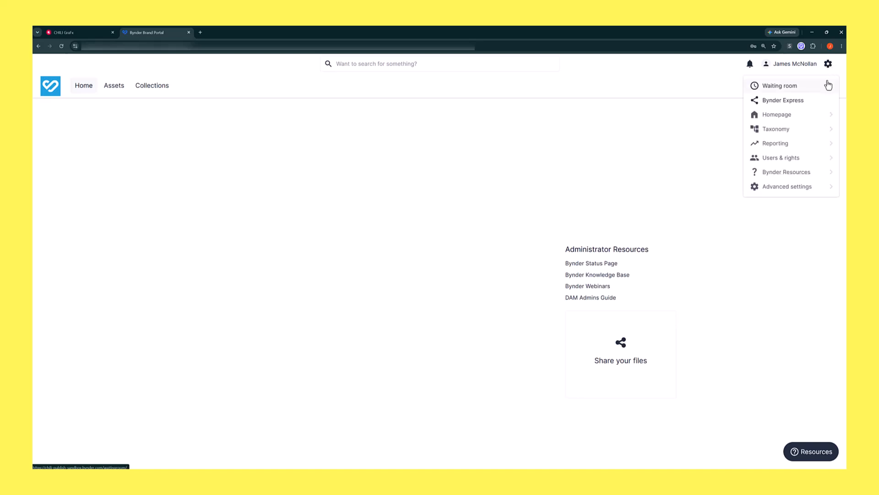
mouse_move(824, 187)
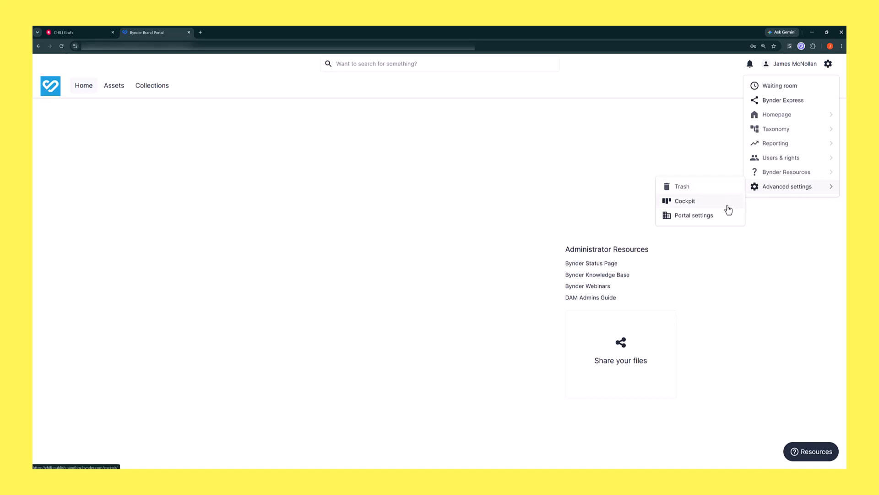
left_click(726, 222)
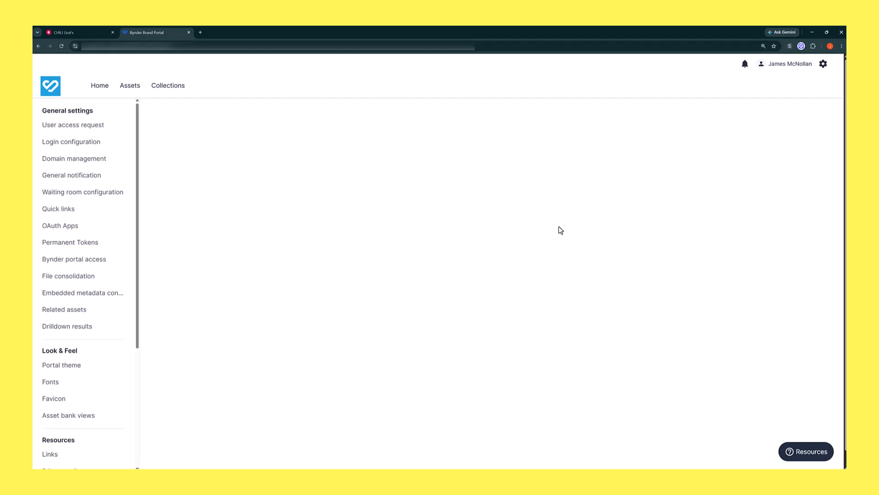
left_click(89, 226)
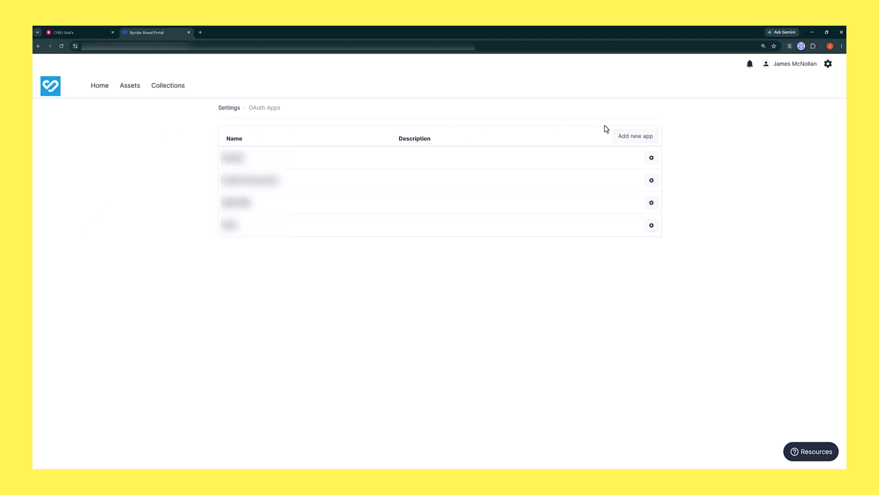
left_click(636, 136)
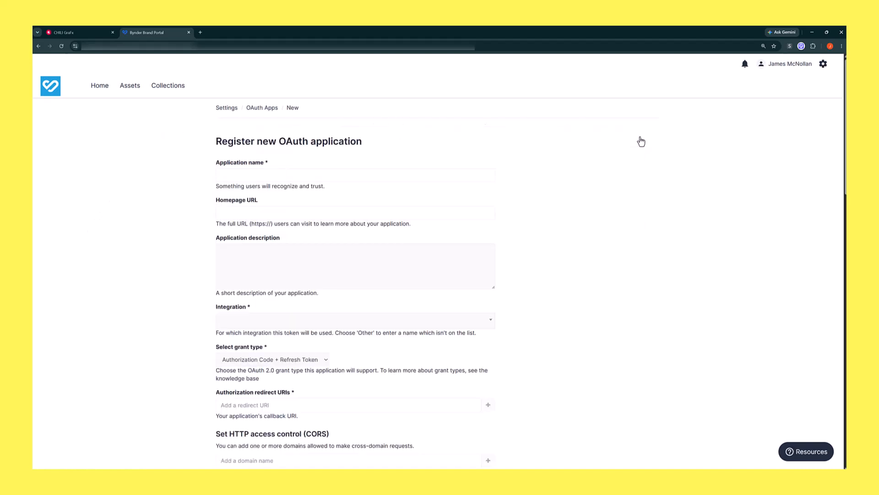
left_click(491, 176)
type("CHILI GraFx")
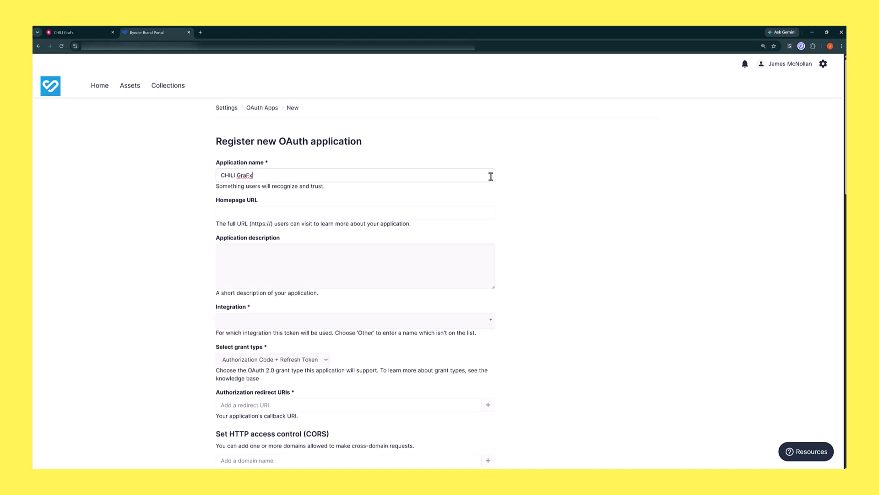
left_click(487, 213)
type("https://www.chili-publish.com/")
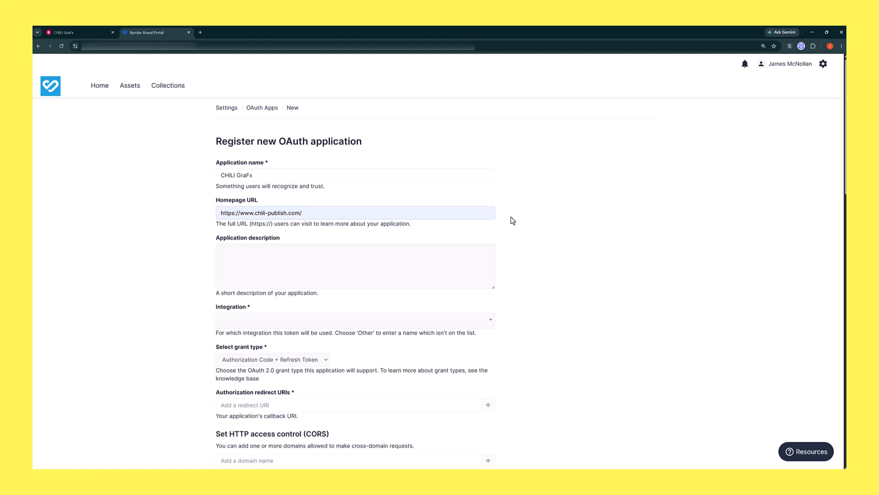
left_click(488, 253)
type("CHILI GraFx lets users produce marketing materials at scale, and on brand.")
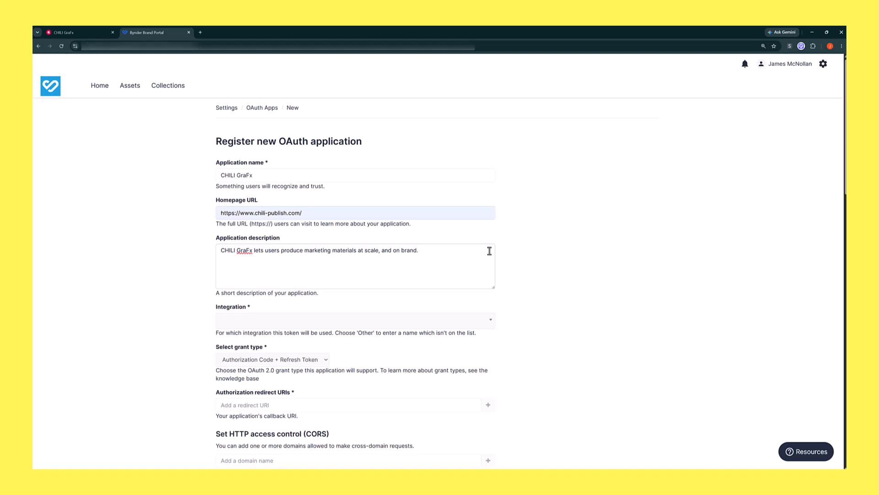
- Set the OAuth application's integration to Other and its integration name to CHILI GraFx
left_click(491, 324)
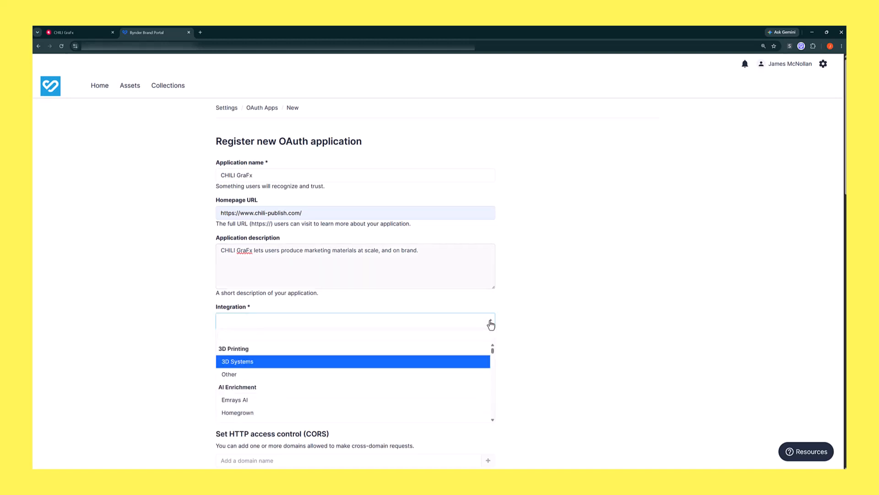
left_click(484, 379)
scroll(484, 379, "down", 3)
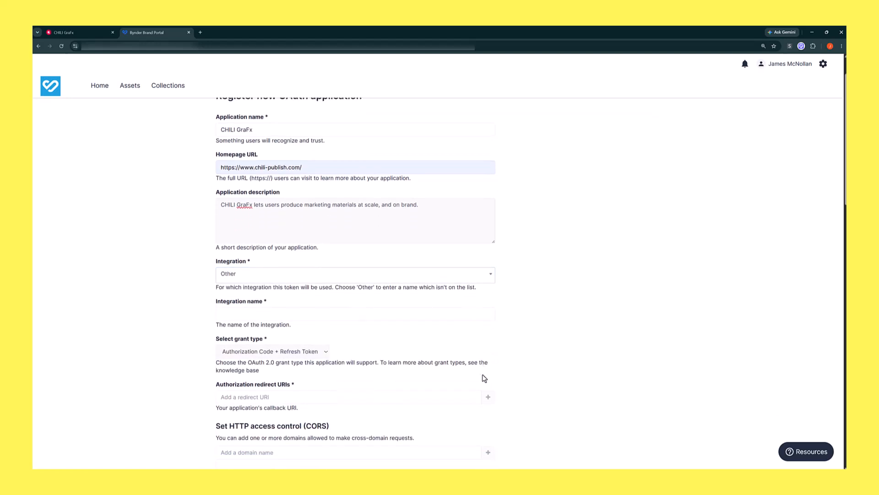
left_click(481, 233)
type("CHILI GraFx")
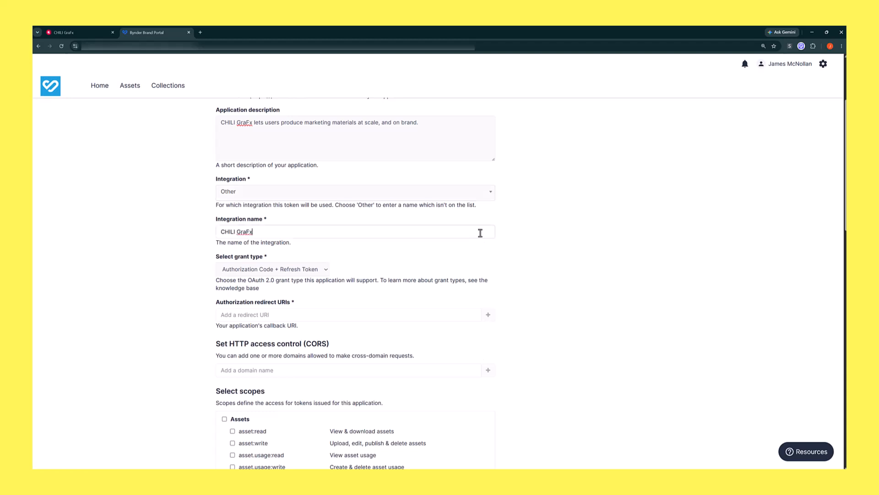
- Set the OAuth application's grant type to Client Credentials and assign it to the account user whose permissions it should use
left_click(326, 270)
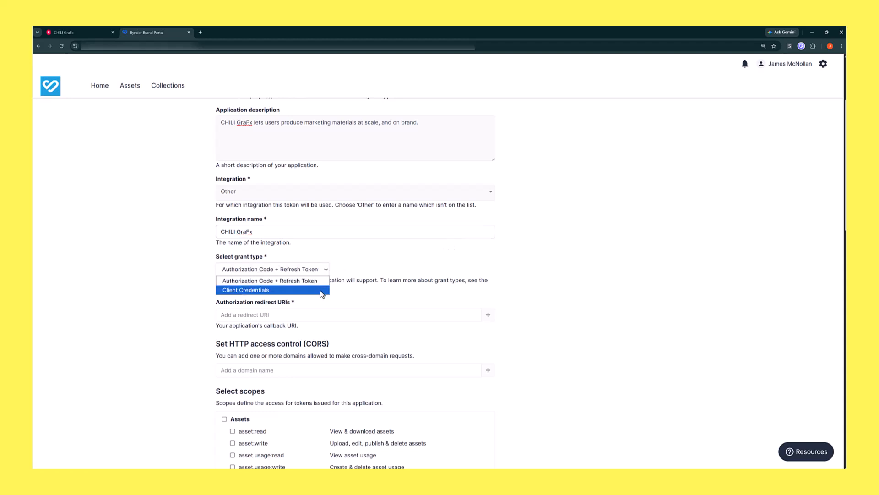
left_click(323, 290)
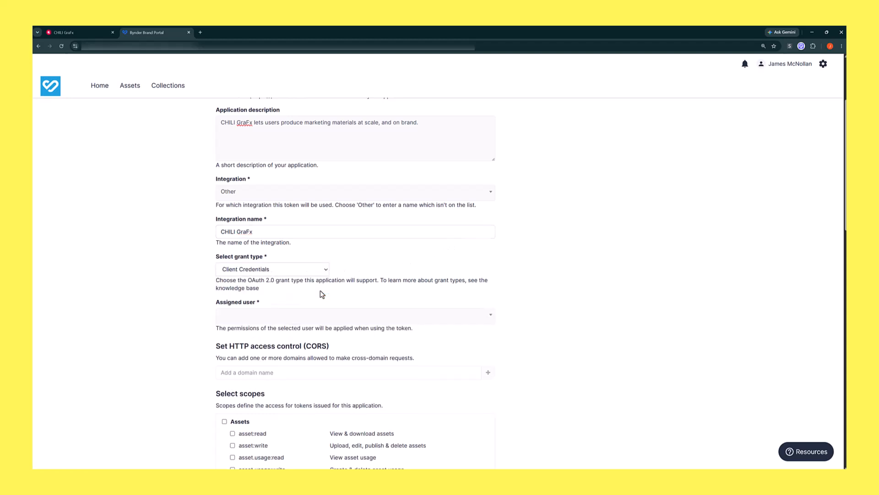
left_click(488, 319)
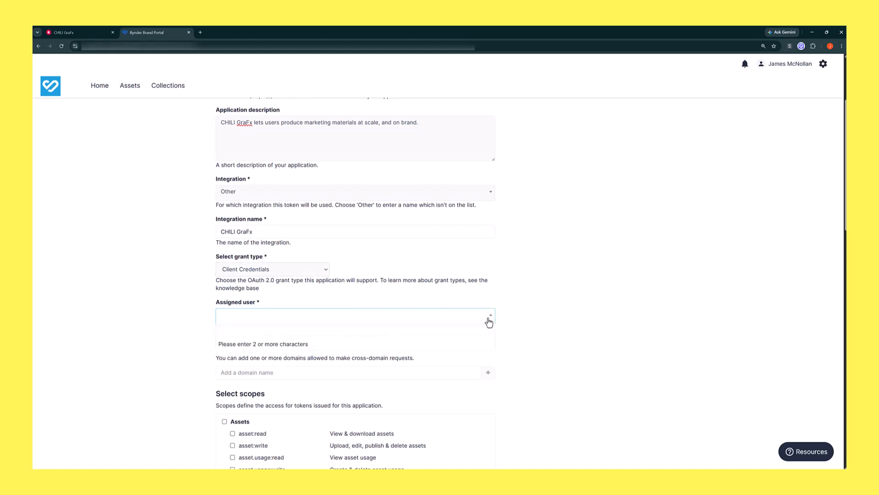
type("James")
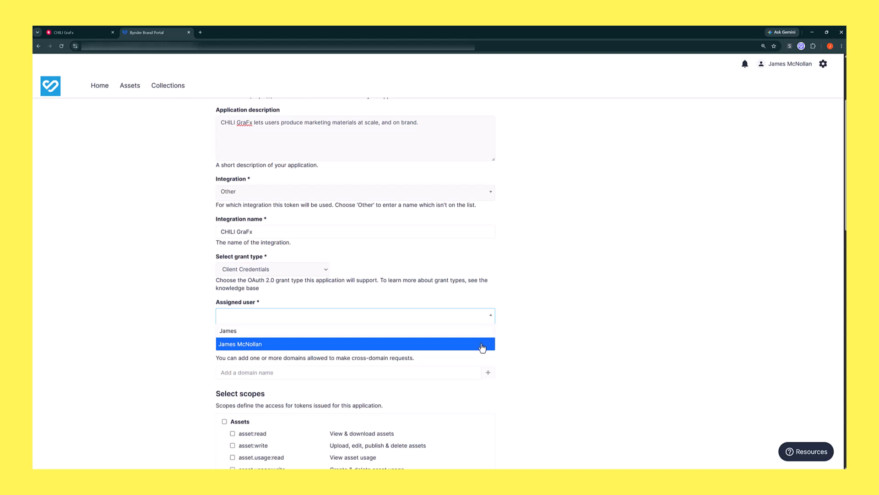
left_click(483, 346)
- Grant the scopes asset:read, asset:write, collection:read and collection:write, and register the application
scroll(483, 346, "down", 4)
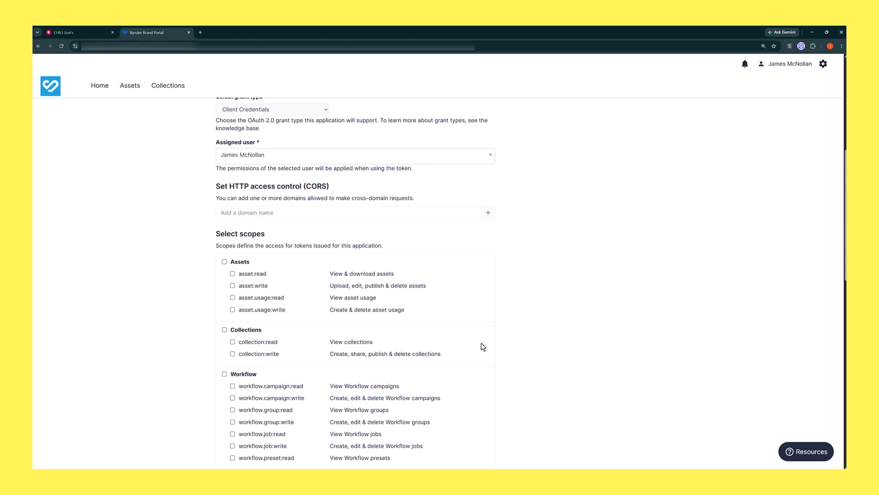
left_click(233, 274)
left_click(232, 287)
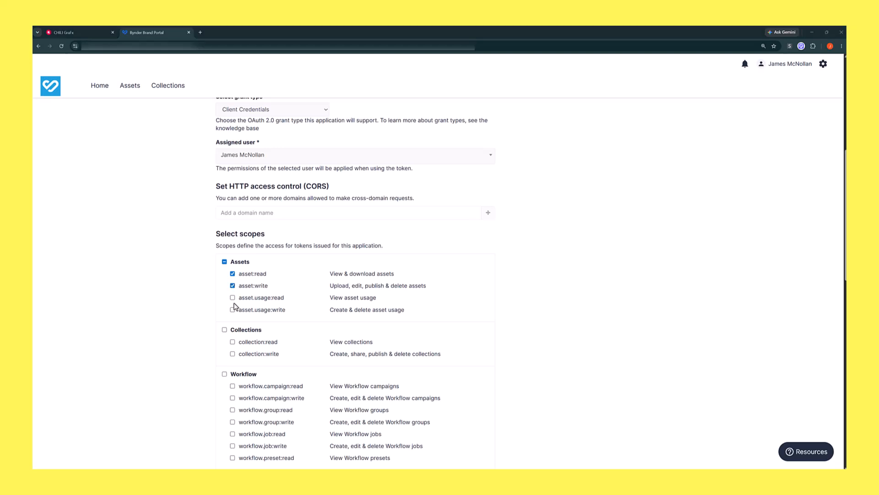
left_click(233, 343)
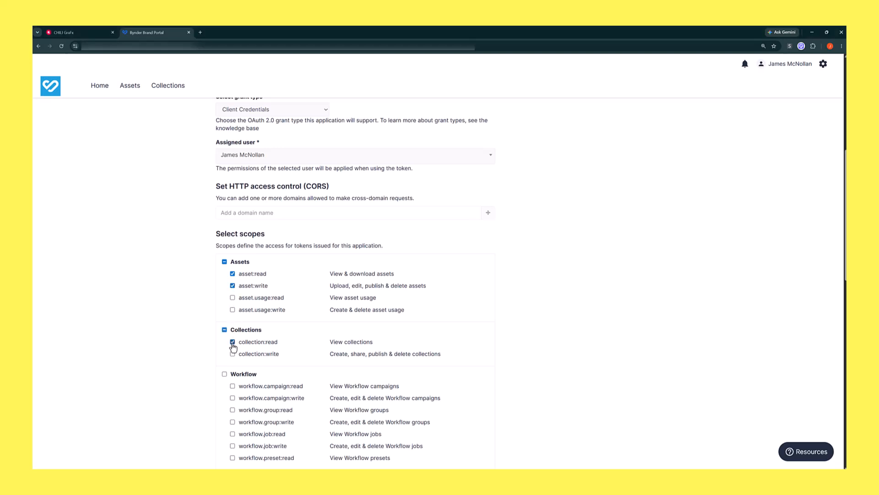
left_click(233, 355)
scroll(499, 367, "down", 10)
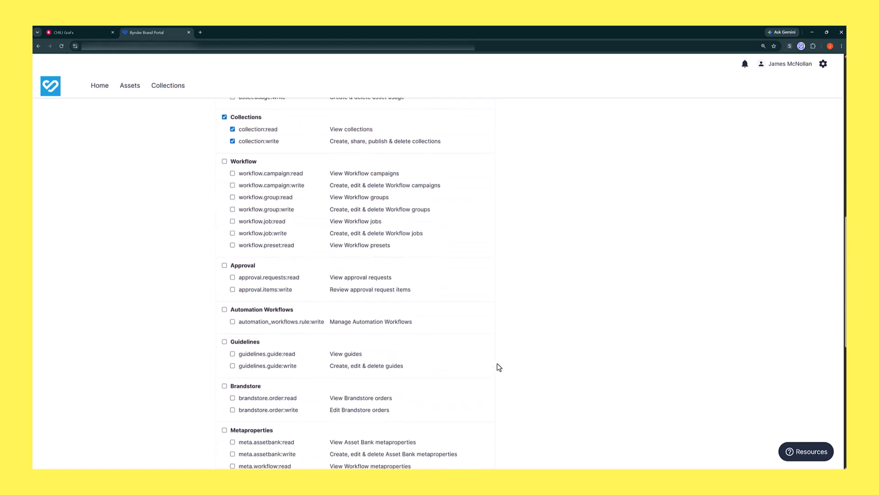
scroll(499, 367, "down", 3)
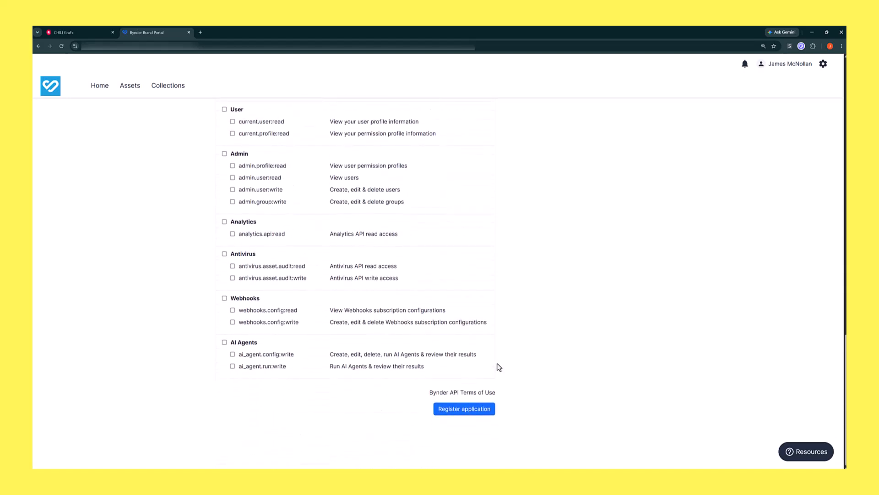
left_click(465, 409)
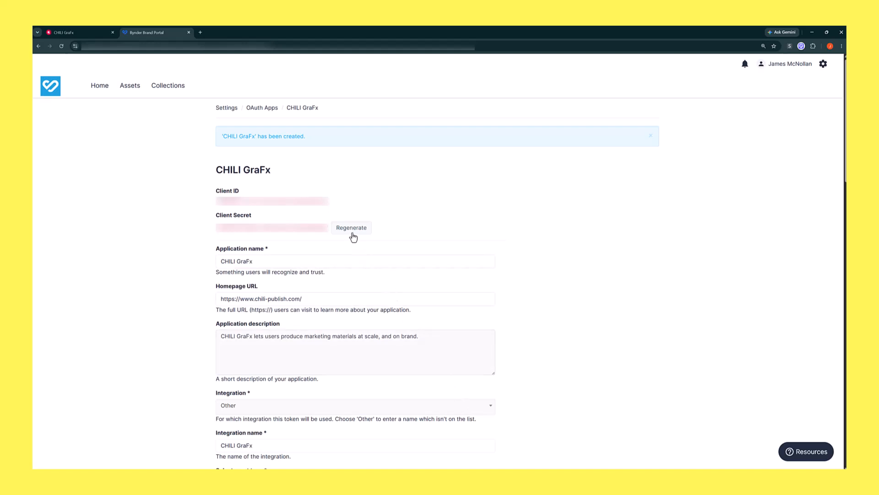
- Copy the new application's client ID from Bynder into the Client ID of the CHILI GraFx connector
left_click_drag(328, 202, 219, 207)
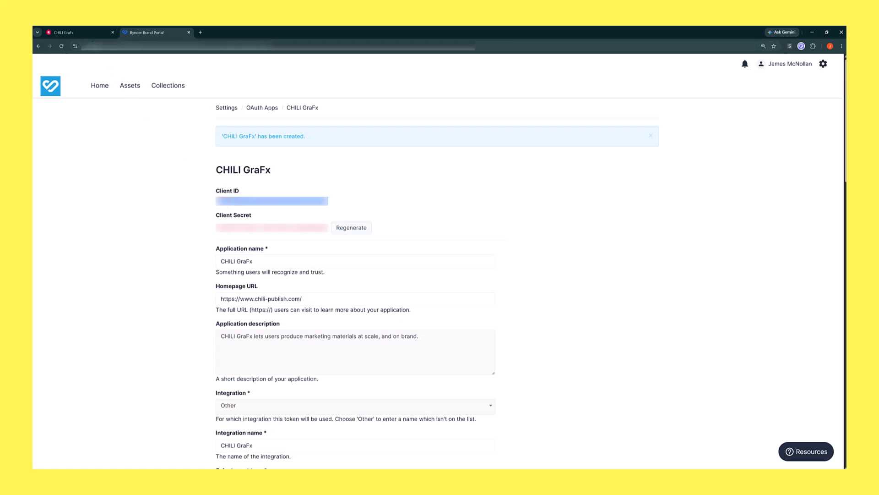
left_click(87, 33)
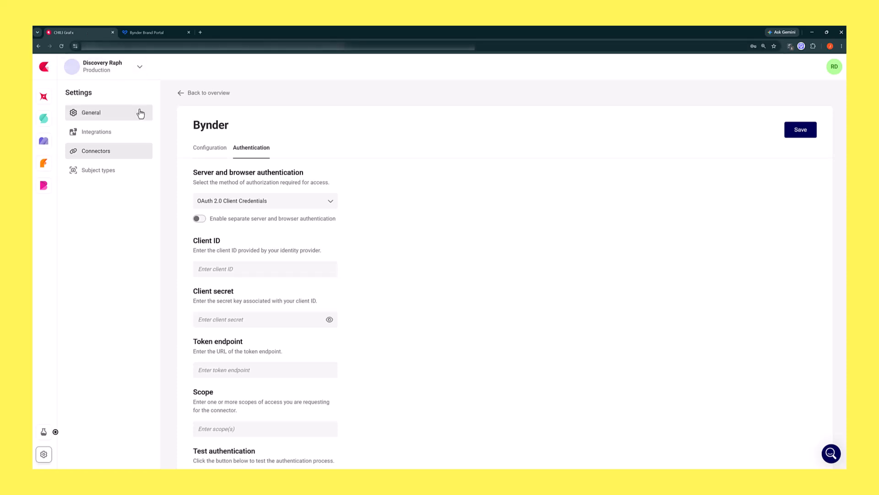
left_click(324, 269)
key("ctrl+v")
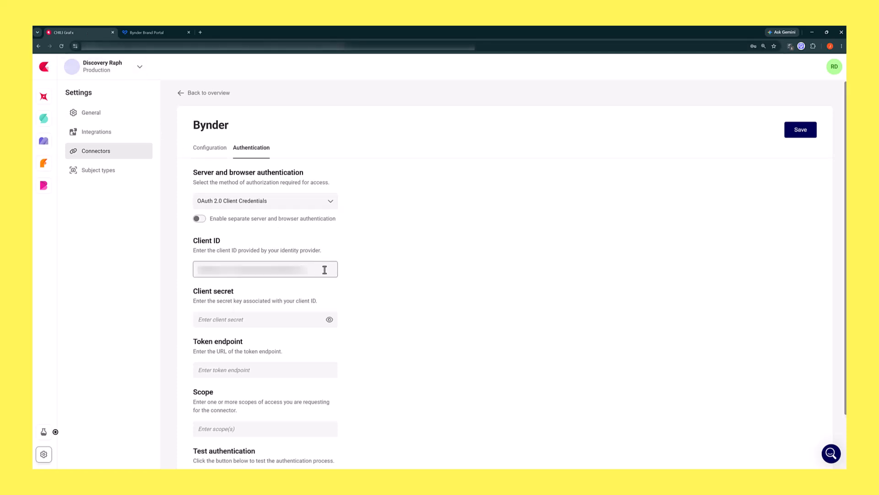
- Copy the application's client secret from Bynder into the Client secret of the CHILI GraFx connector
left_click(163, 31)
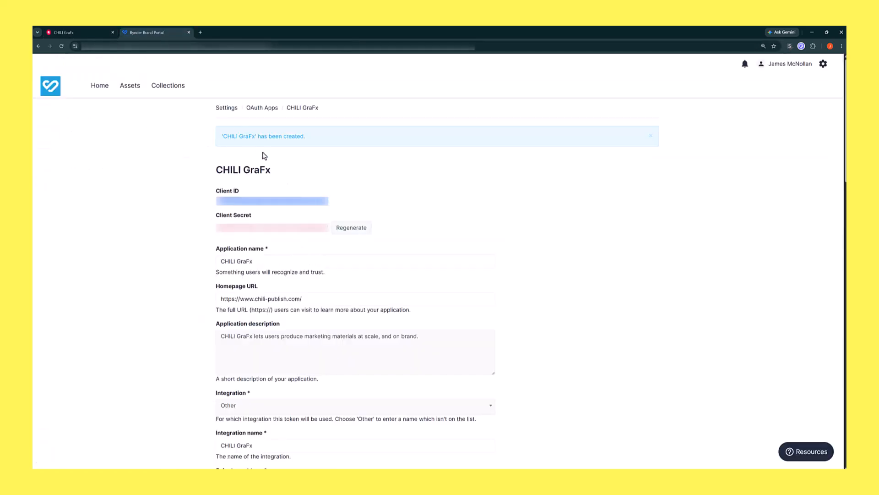
left_click_drag(325, 224, 218, 233)
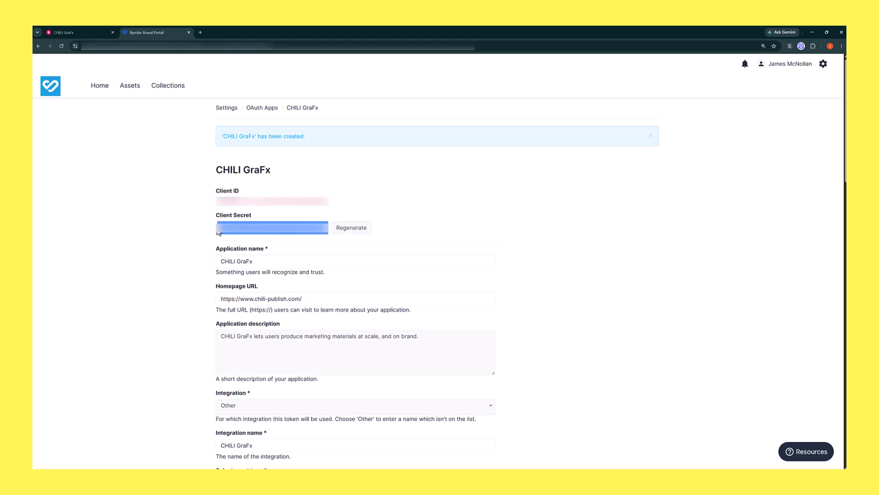
left_click(78, 32)
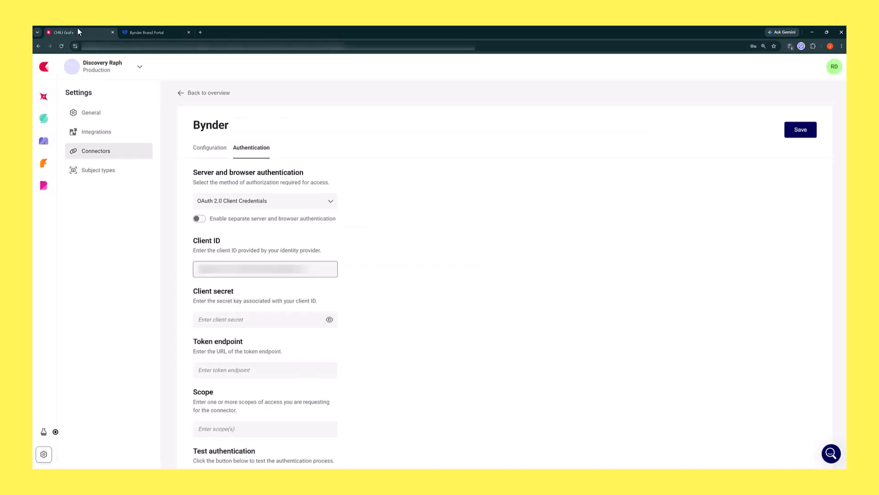
left_click(313, 318)
key("ctrl+v")
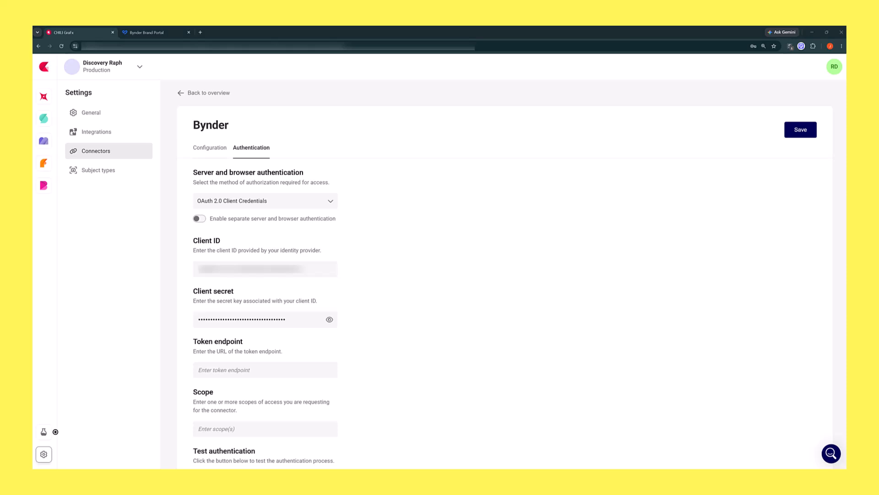
- Set the connector's token endpoint to the Bynder portal's base URL followed by /v6/authentication/oauth2/token
left_click(170, 33)
left_click(156, 48)
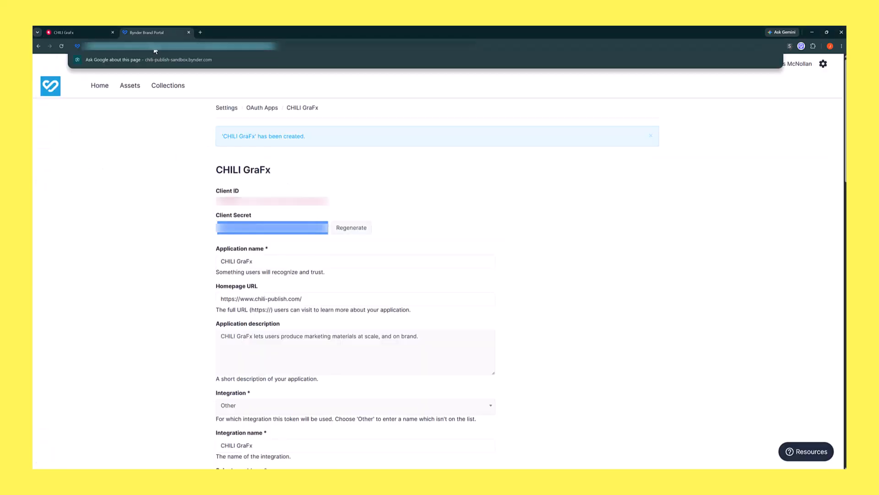
left_click(155, 48)
left_click_drag(204, 45, 83, 46)
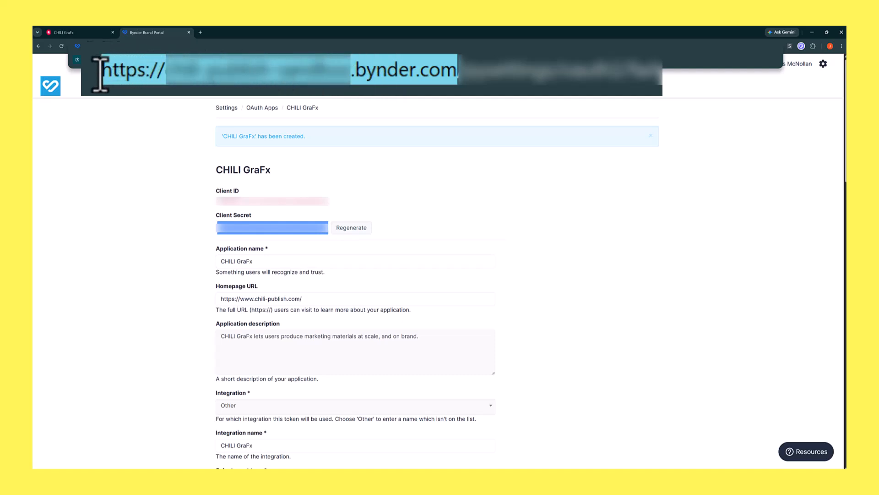
left_click(87, 33)
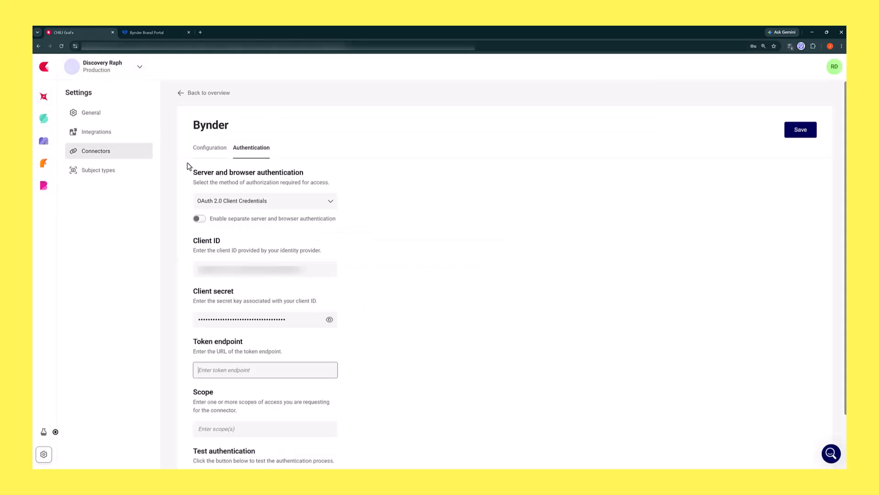
key("ctrl+v")
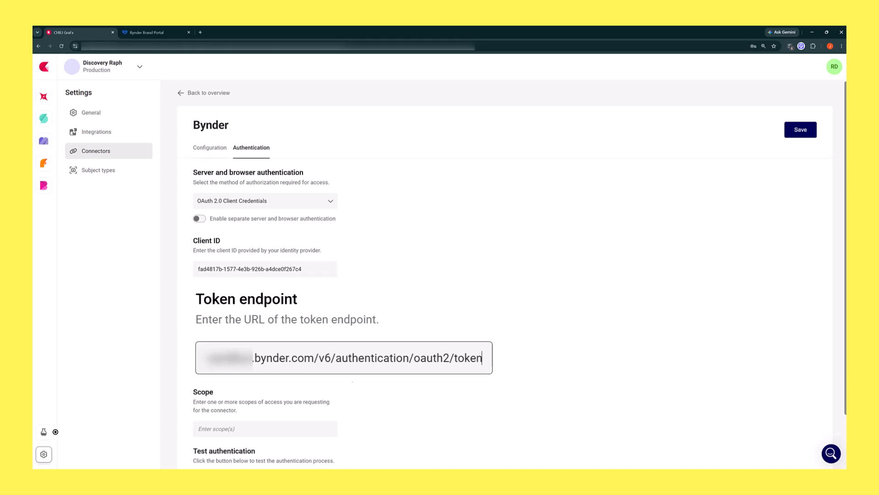
- Look up the scope names in the Bynder application and set the connector's scope to "asset:read collection:read"
left_click(169, 33)
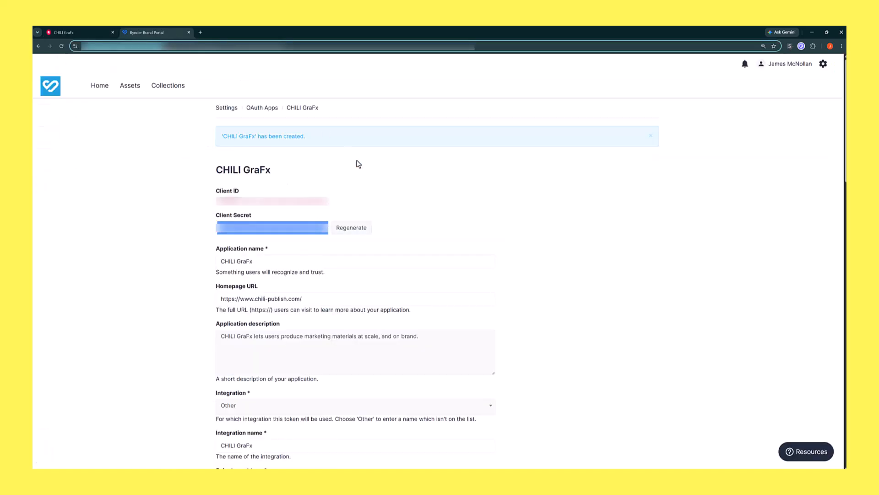
left_click(545, 256)
scroll(545, 256, "down", 8)
scroll(548, 258, "down", 3)
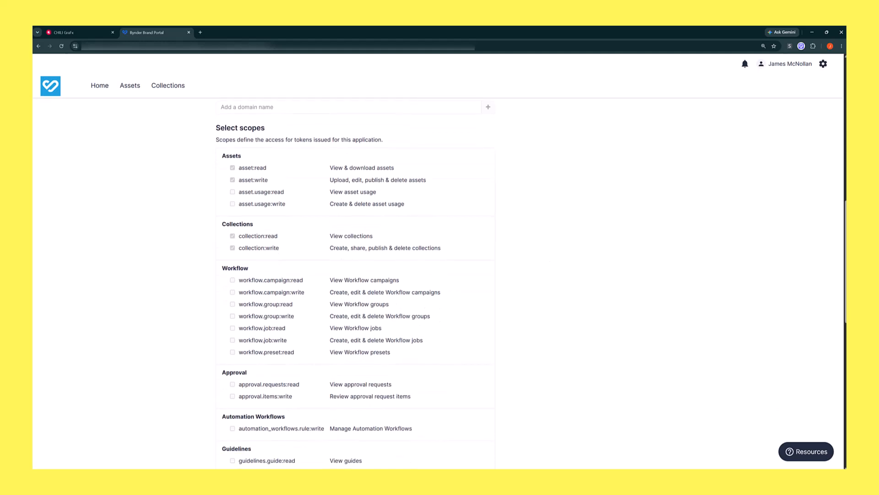
left_click_drag(262, 170, 239, 170)
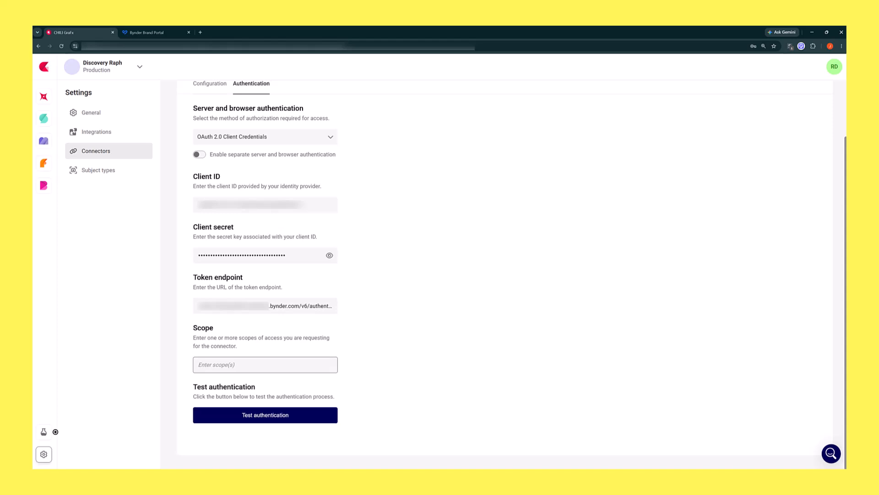
type("asset:read")
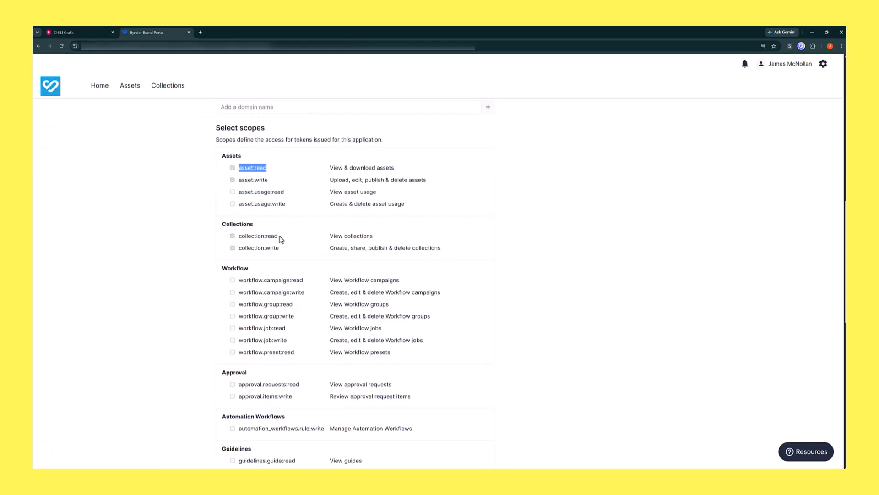
left_click_drag(279, 236, 238, 240)
key("ctrl+c")
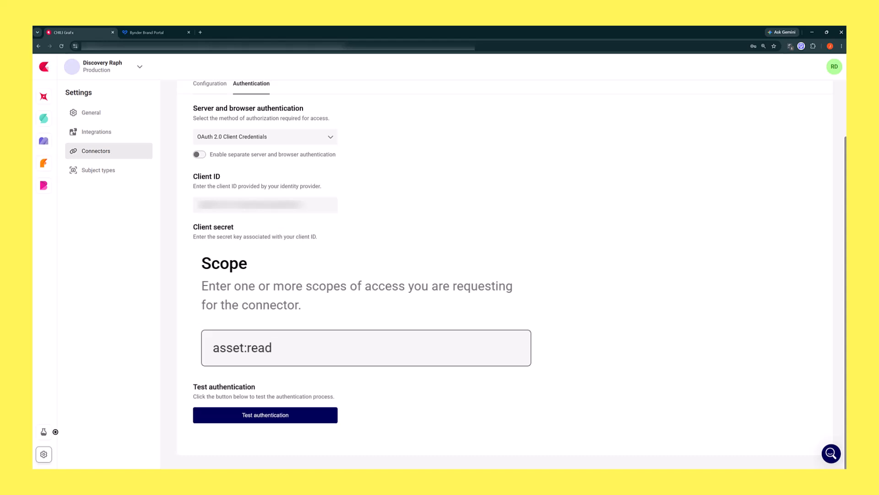
key("ctrl+v")
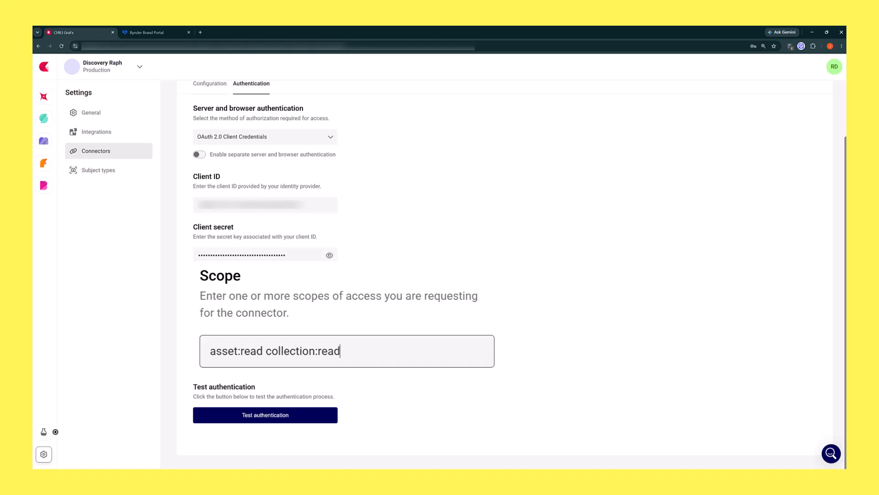
- Test the Bynder connector's authentication and save its settings
left_click(272, 422)
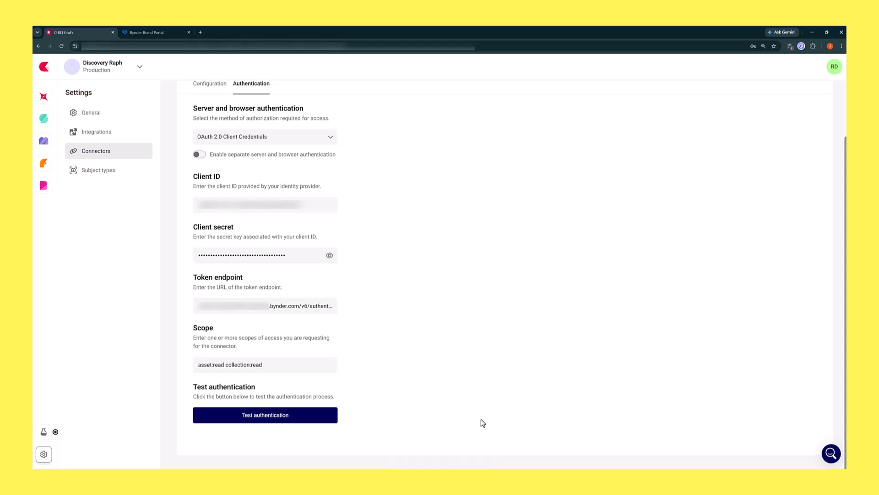
scroll(483, 422, "up", 2)
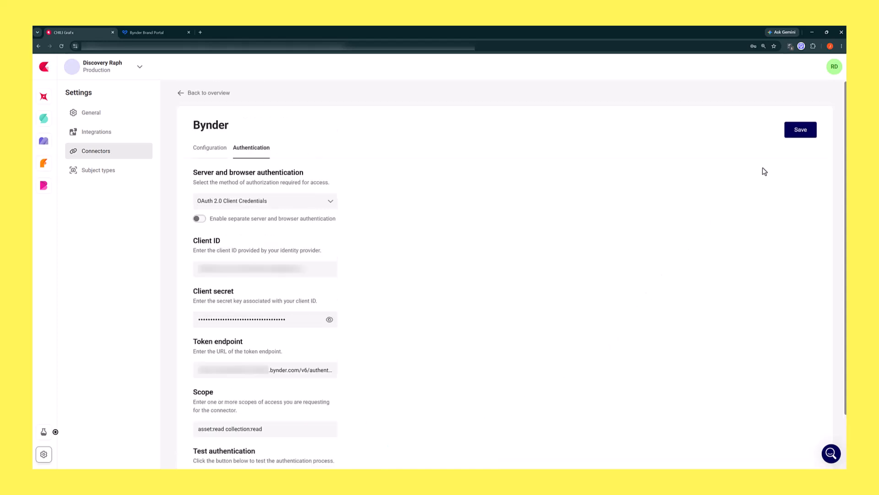
left_click(800, 135)
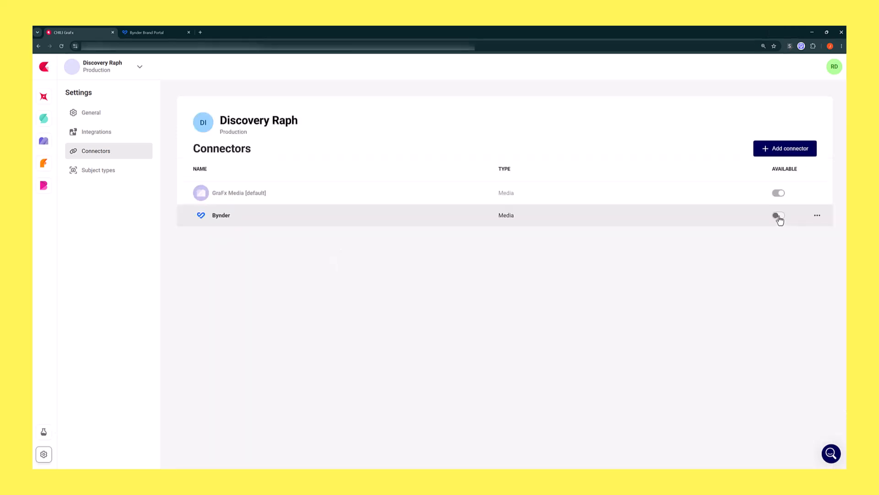
- Make the Bynder connector available to template designers in GraFx Studio and confirm the change
left_click(778, 216)
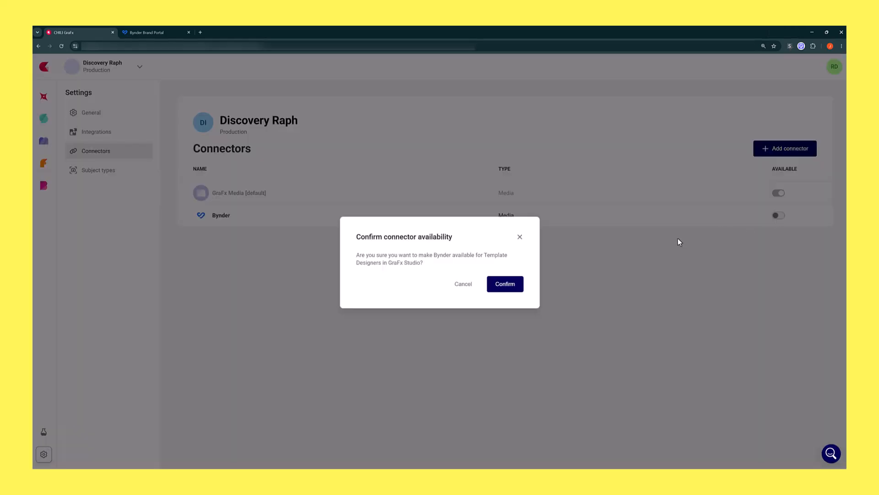
left_click(496, 288)
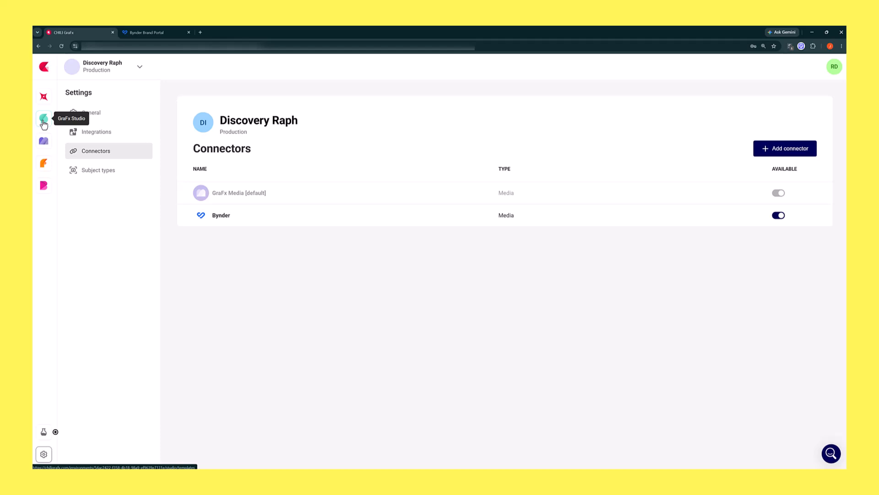
- Open the Services template in GraFx Studio and switch its media resources from GraFx Media to the Bynder connector
left_click(44, 122)
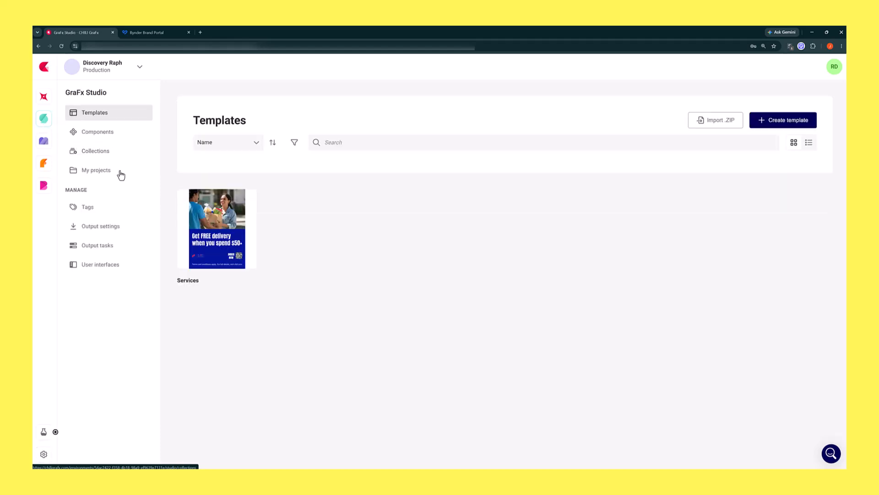
left_click(218, 241)
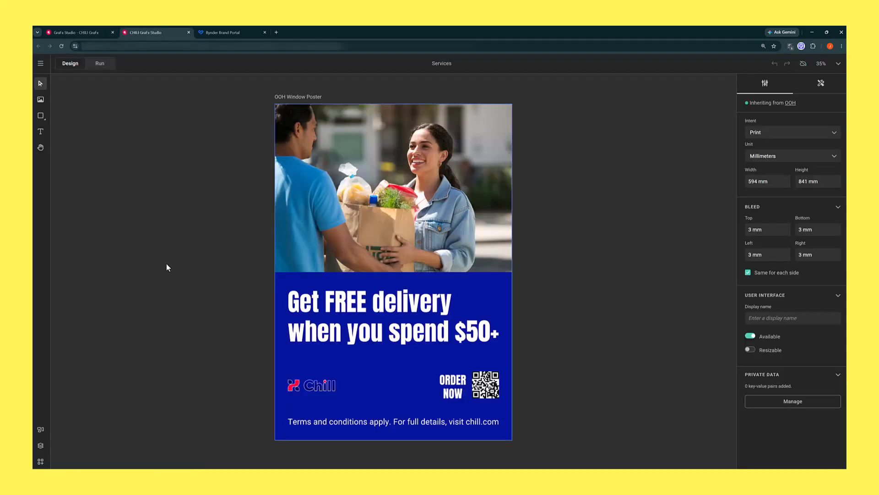
left_click(40, 460)
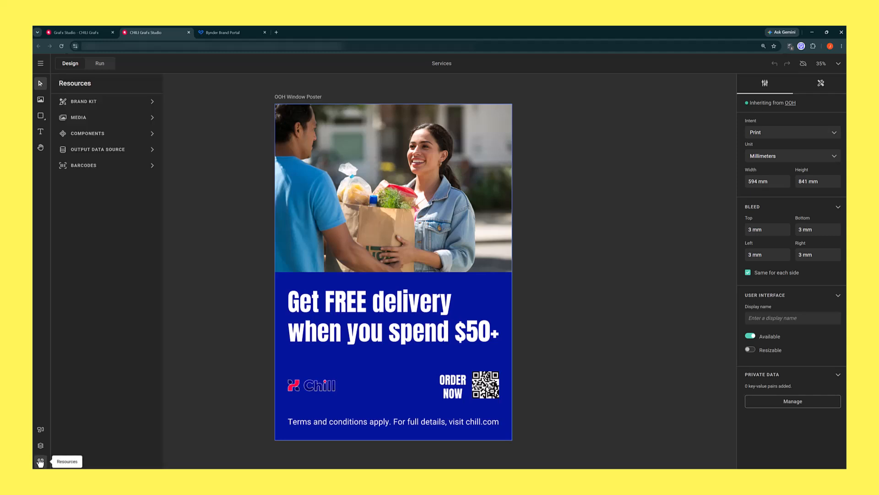
left_click(118, 121)
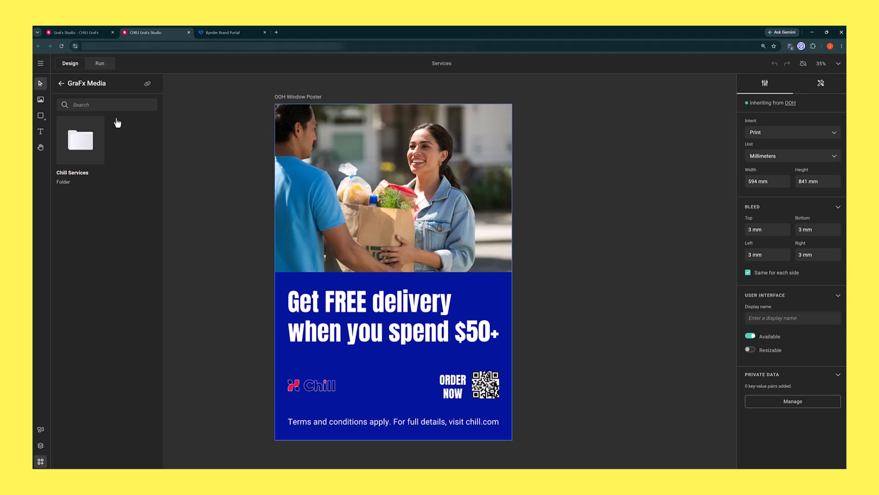
left_click(148, 85)
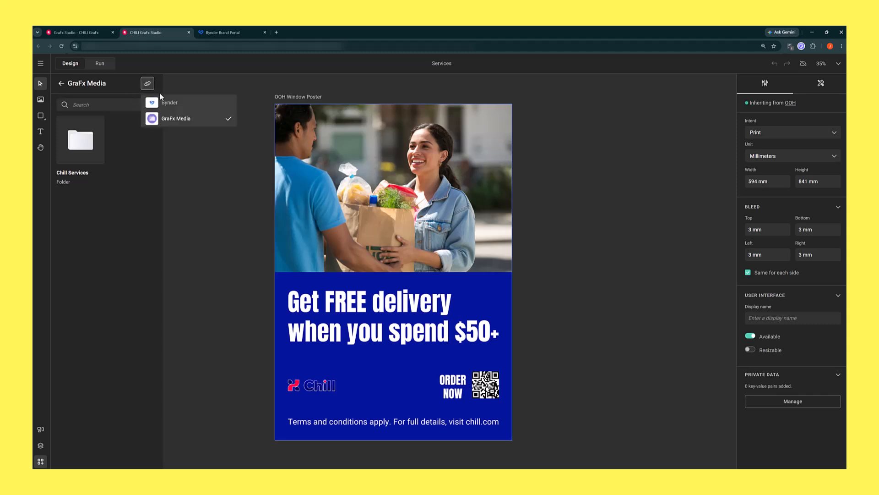
left_click(213, 106)
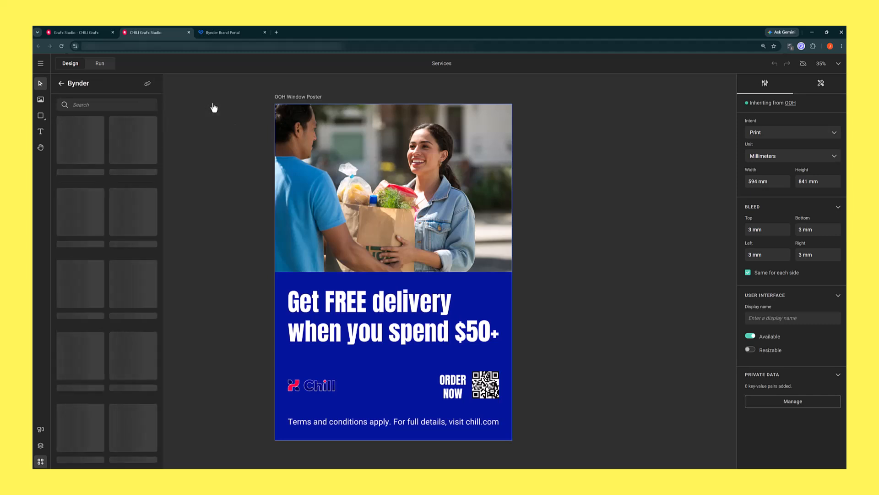